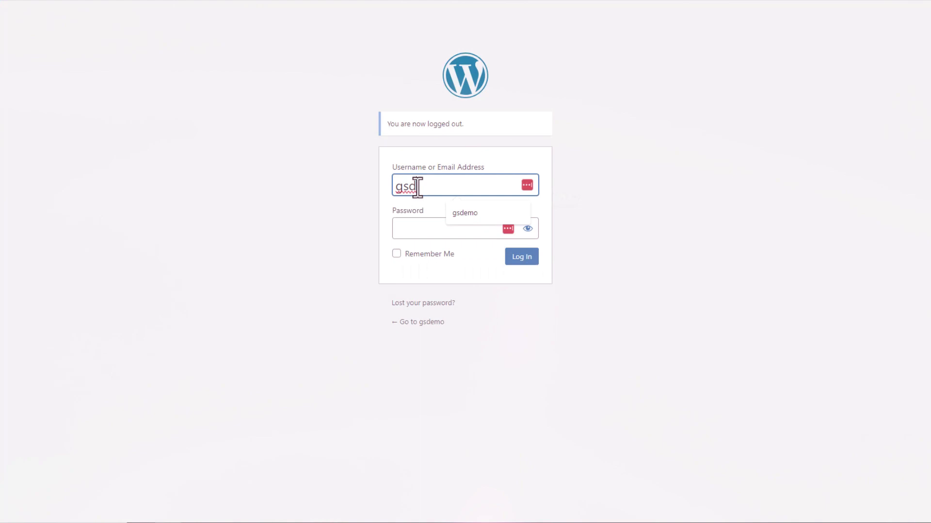
Sign in to the site admin and go to the Add New Plugins page.
click(520, 259)
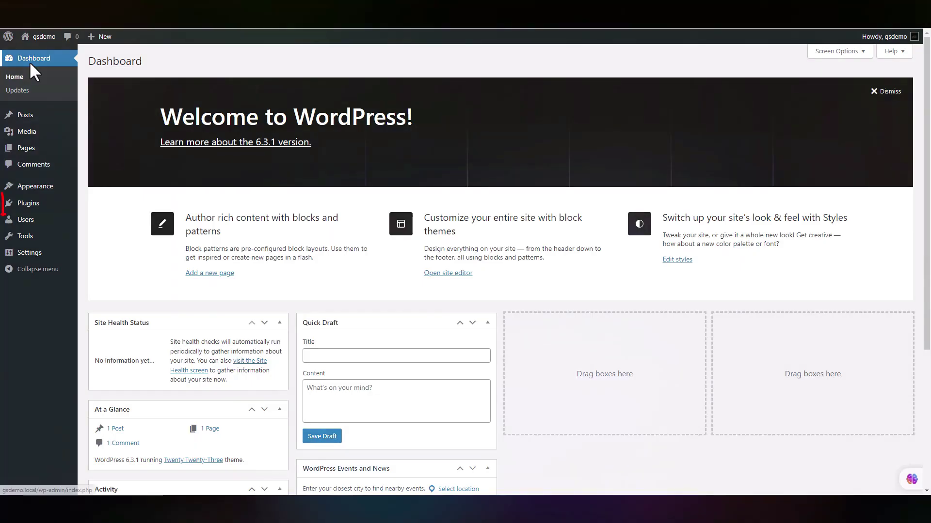
mouse_move(34, 203)
click(101, 219)
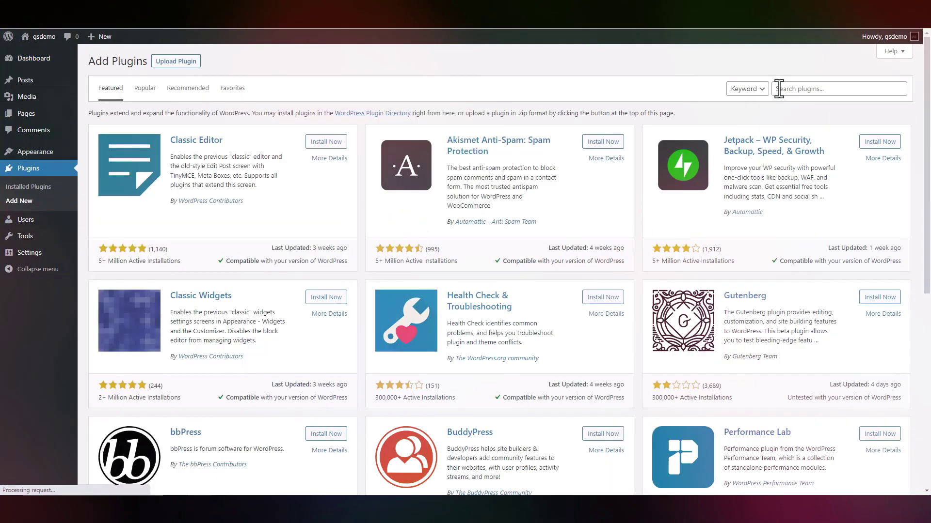
Search the plugin directory for 'Gs Testimonial' and activate the installed testimonial plugin.
click(778, 89)
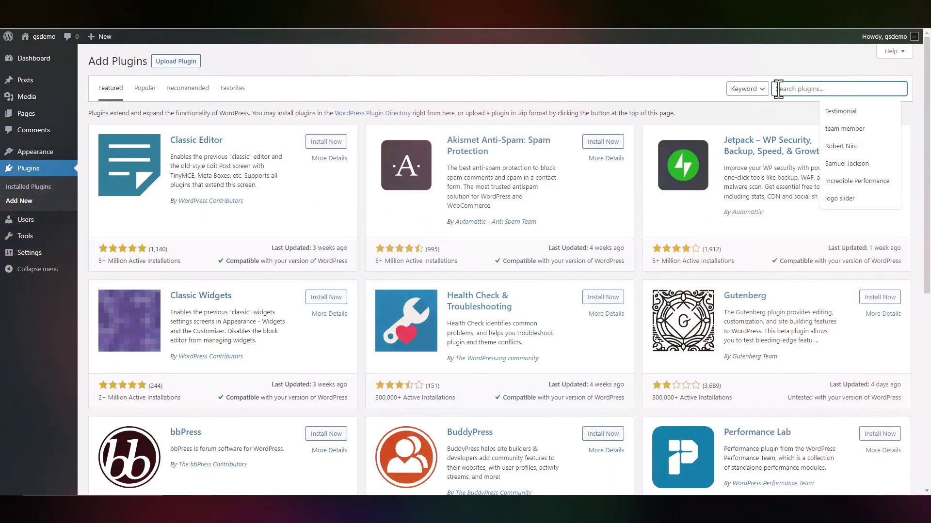
text(Gs Testimonial)
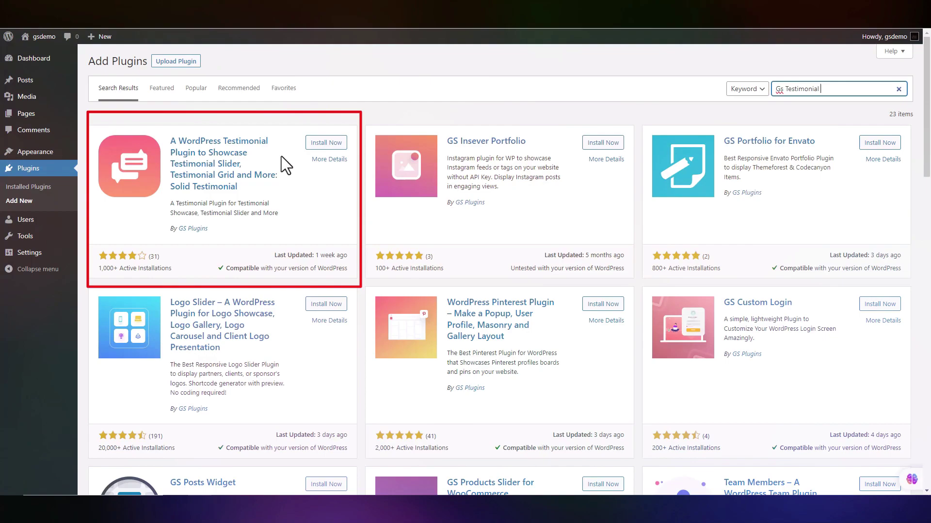
scroll(901, 200, down, 19)
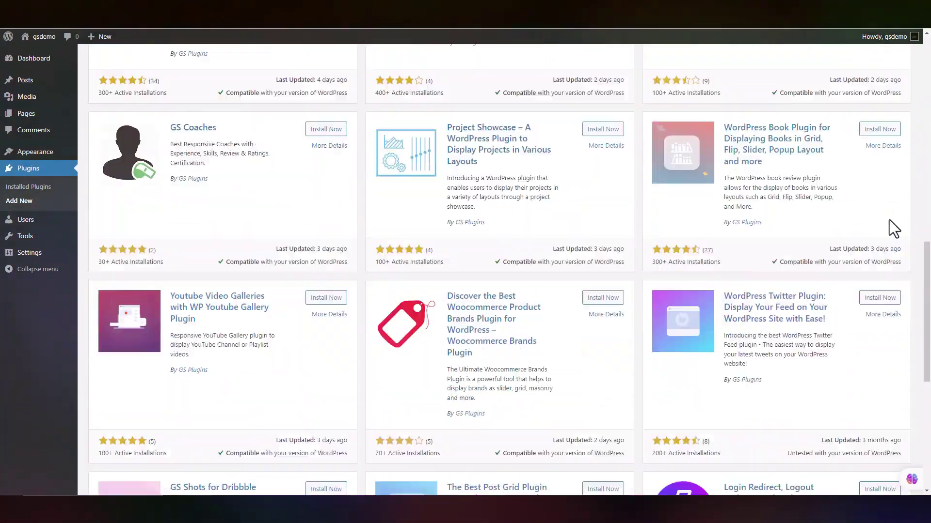
scroll(637, 234, down, 3)
scroll(729, 230, up, 20)
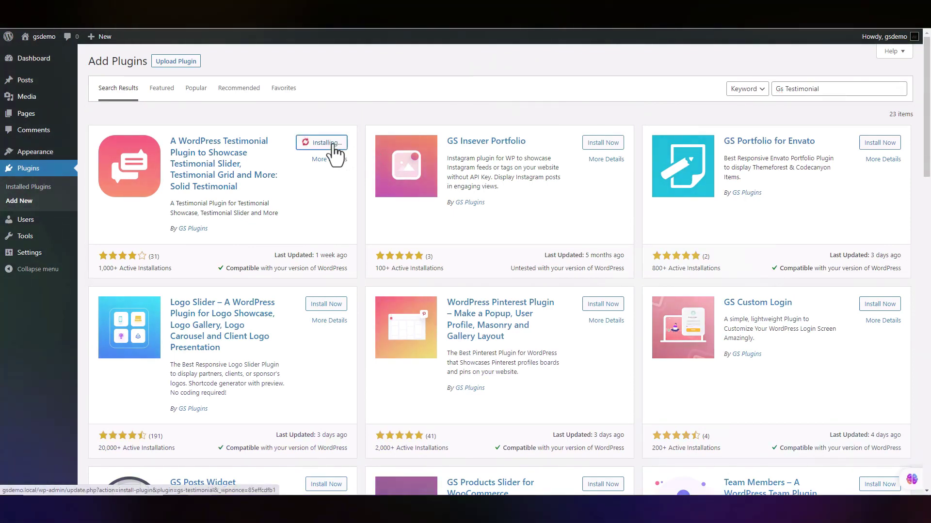
click(330, 144)
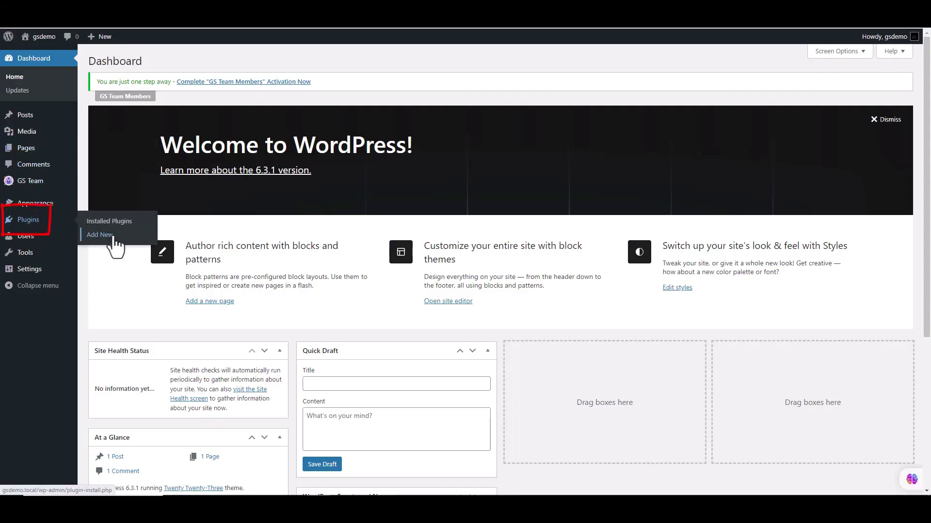
Upload gs-testimonial.3.0.6.zip, install it, and activate the Solid Testimonials plugin.
click(106, 237)
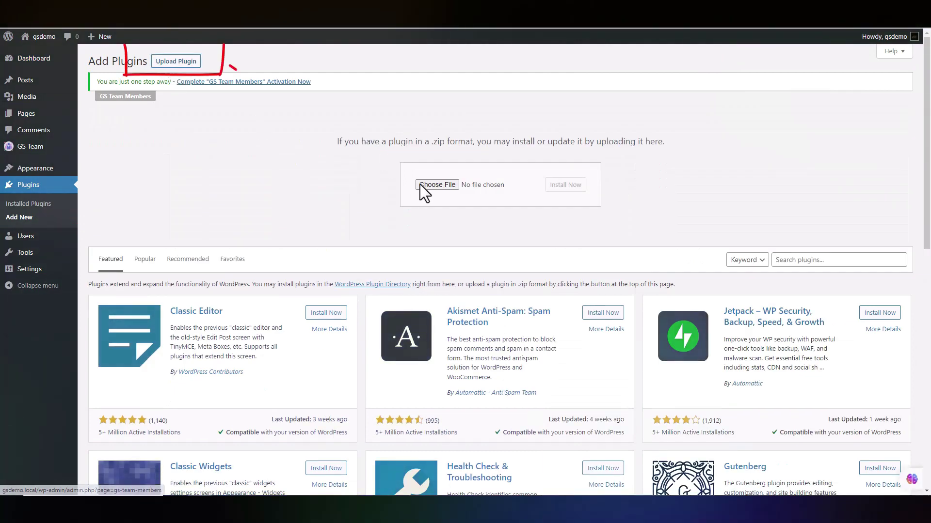
click(424, 184)
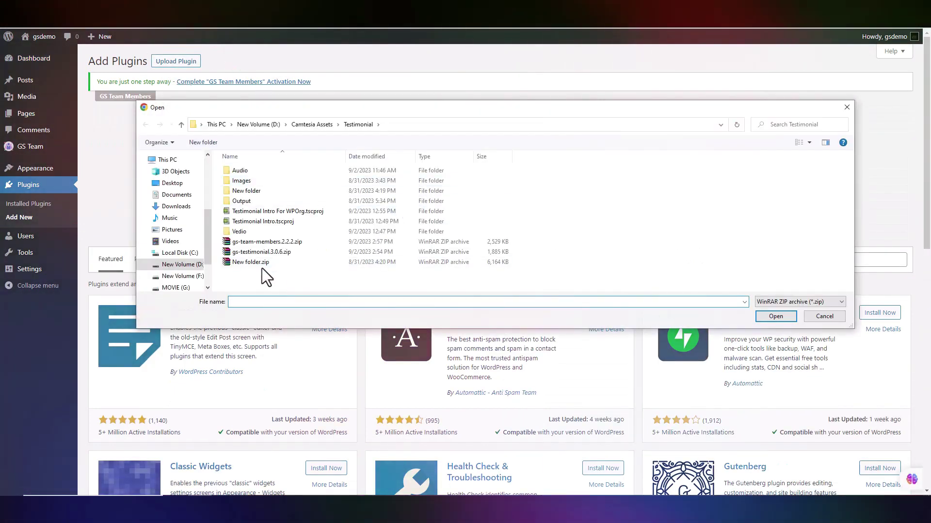
click(254, 253)
click(778, 317)
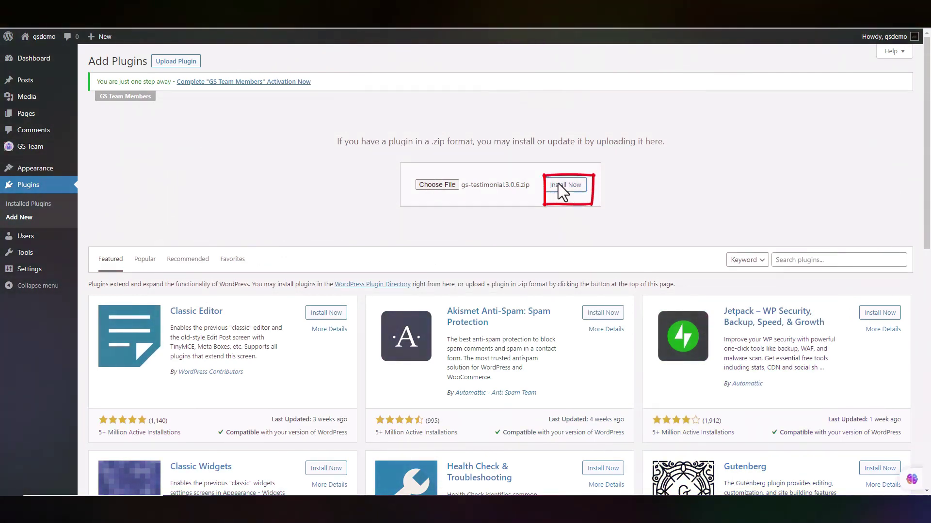
click(558, 185)
click(122, 164)
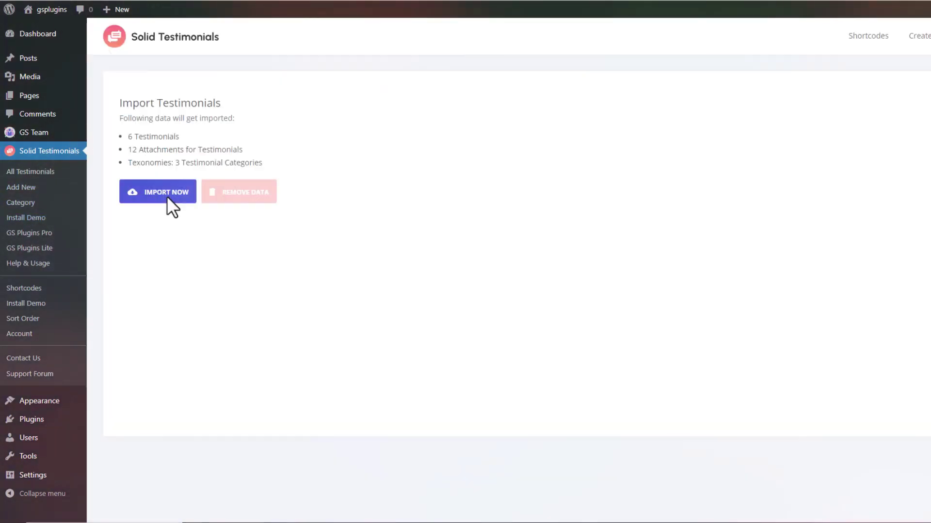
Import the demo testimonials, then retitle the Unrivaled Security testimonial 'New T' and save it.
click(163, 193)
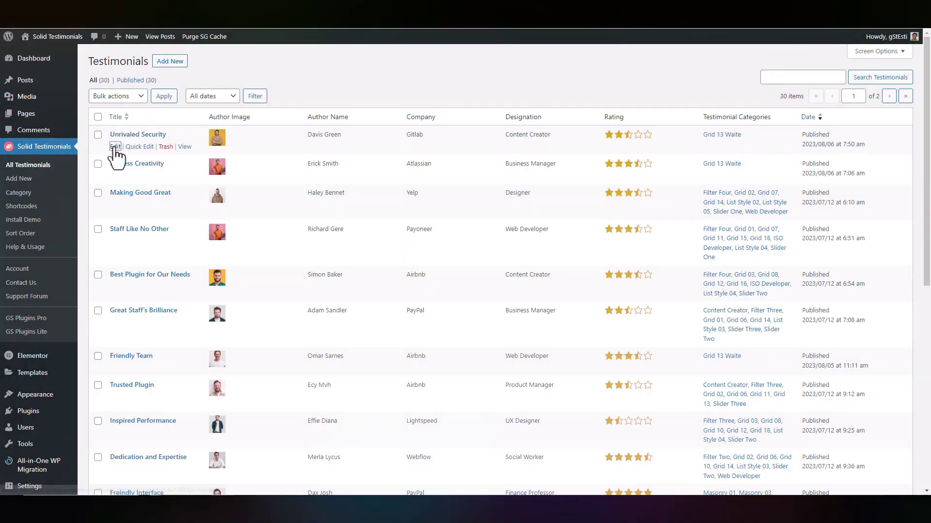
click(115, 145)
triple_click(180, 85)
text(New Title)
scroll(145, 206, down, 3)
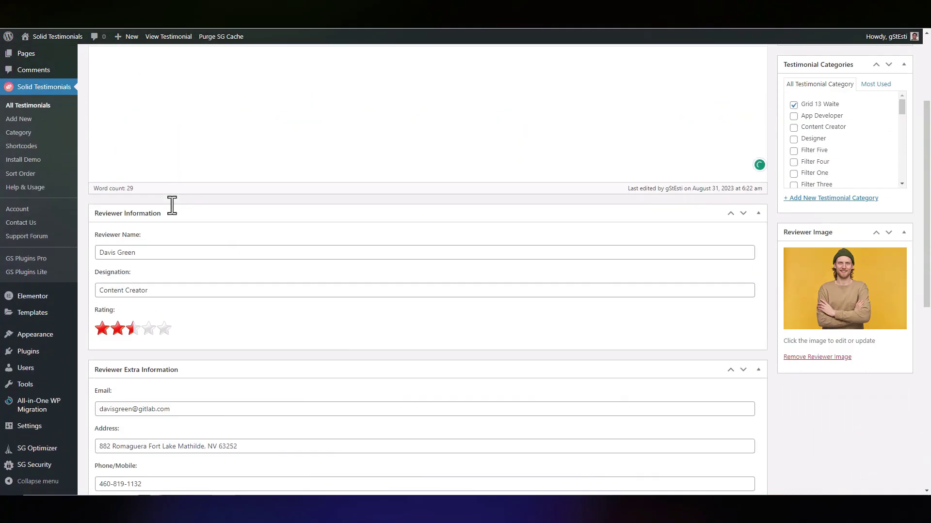
scroll(170, 202, up, 4)
click(887, 167)
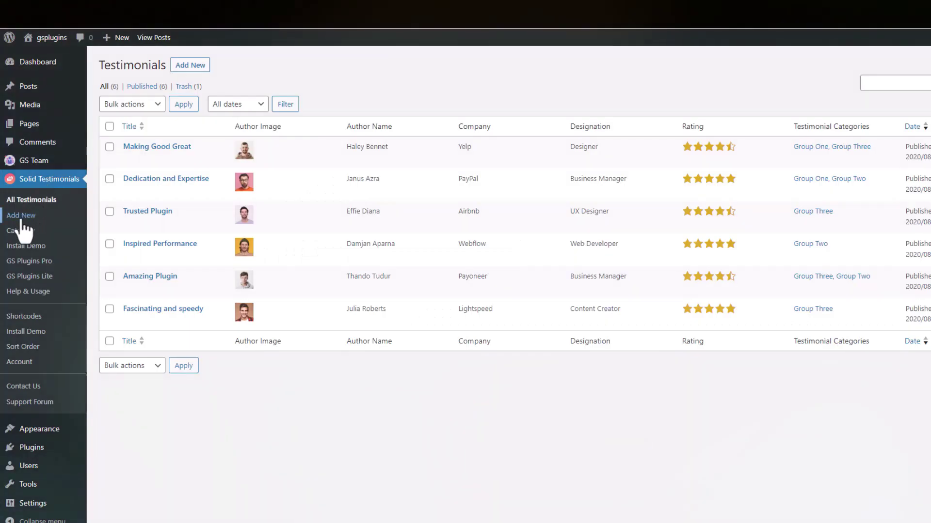
Start 'Testimonial One' with pasted body text, reviewer name, designation and a 3.5 star rating.
click(189, 66)
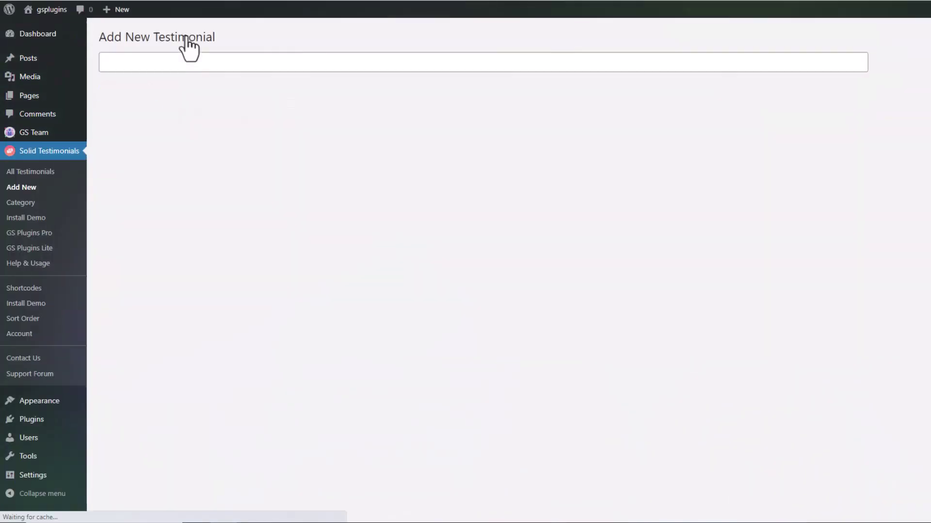
text(Testimonial One)
click(127, 164)
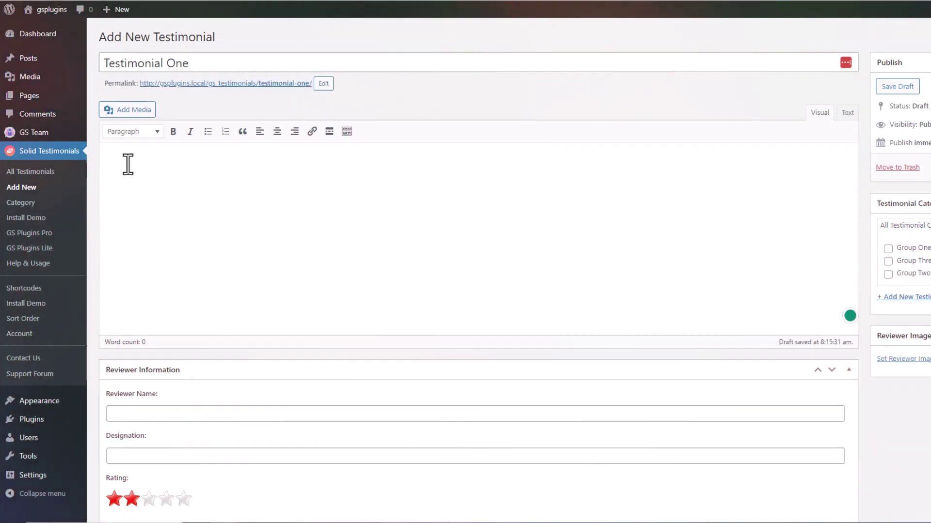
text(I am thrilled to share my heartfelt appreciation for PayPal and the incredible impact it has had on my online transactions and financial management. As a user of PayPal for several years, I can confidently say that it has become an essential tool that has simplified and enhanced the way I conduct business and handle online payments.)
scroll(164, 212, down, 5)
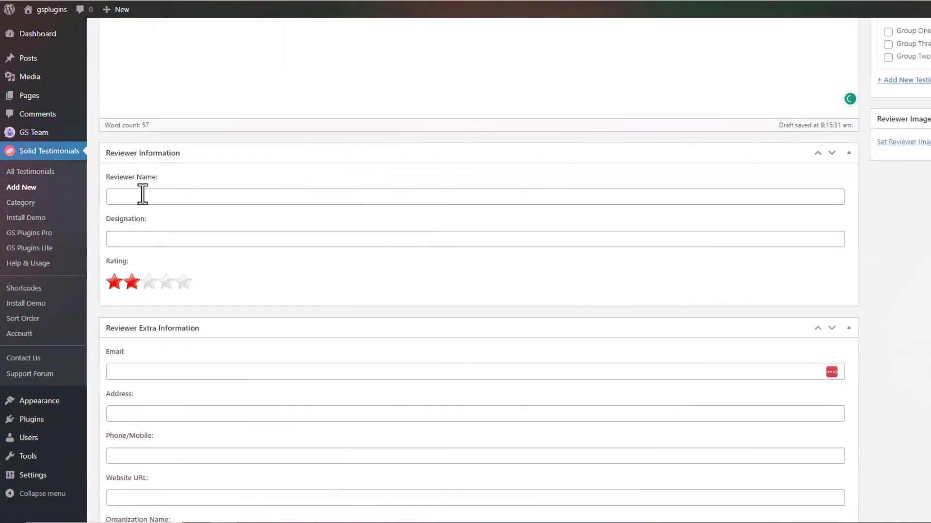
click(164, 197)
click(177, 220)
click(181, 239)
click(165, 284)
Fill in the reviewer's address, phone, PayPal website, PayPal organization and a YouTube video link.
scroll(133, 264, down, 2)
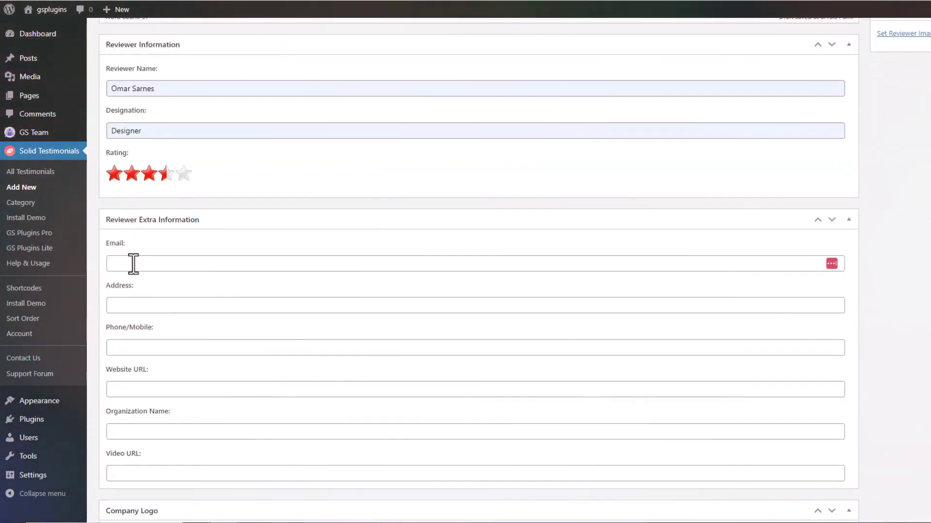
text(d)
click(190, 330)
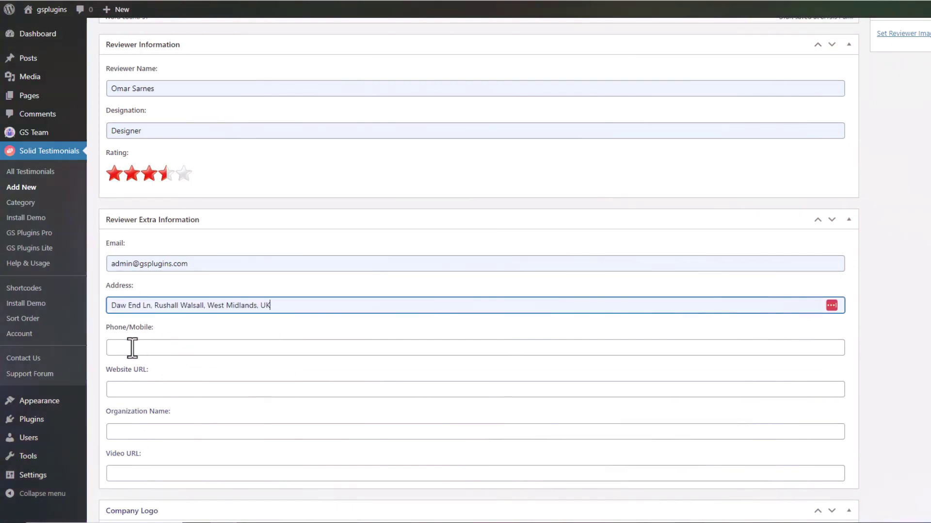
click(131, 348)
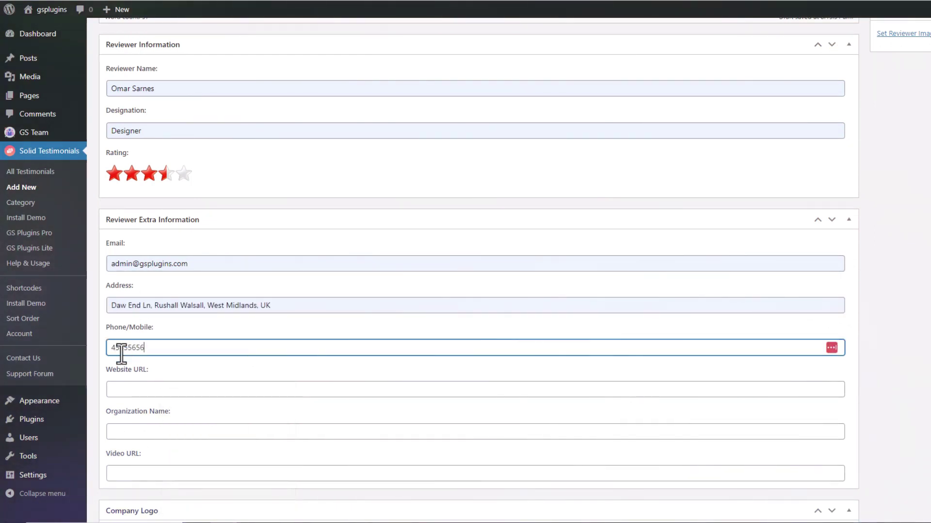
click(188, 305)
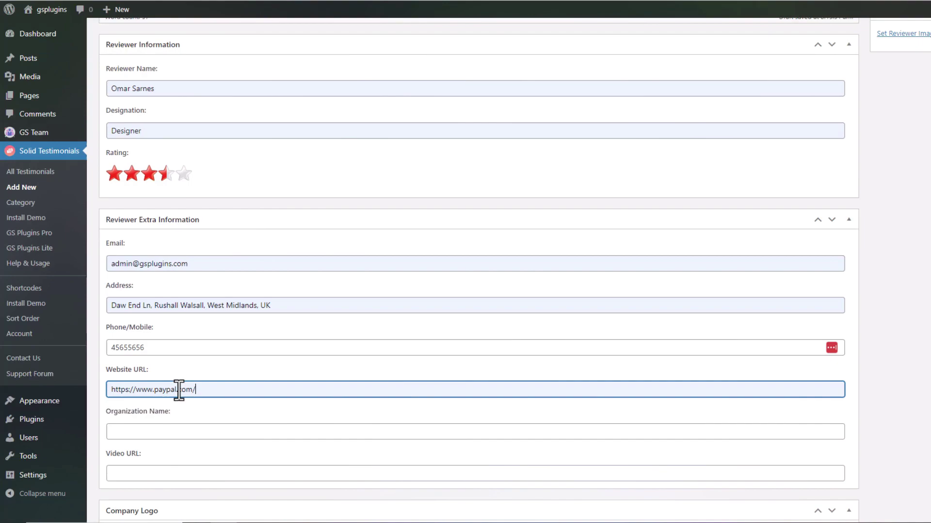
scroll(167, 353, down, 3)
click(189, 314)
click(214, 311)
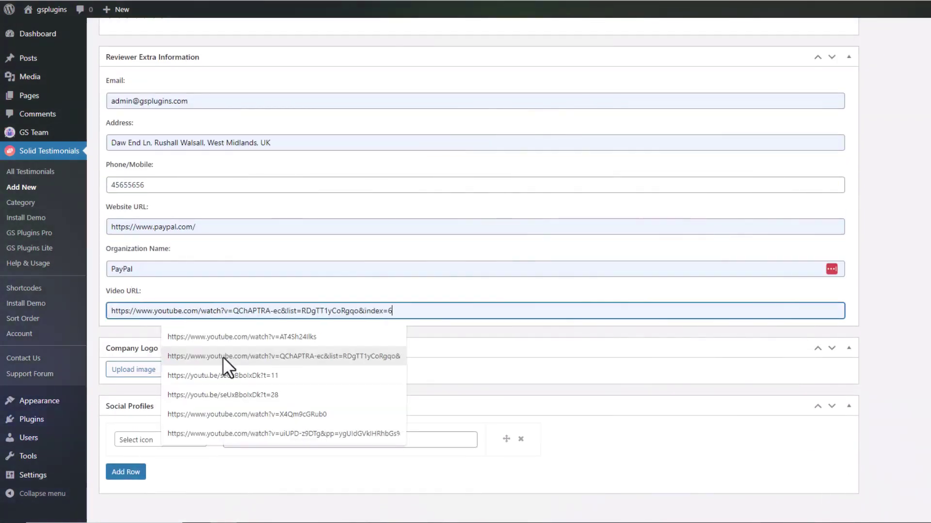
Upload the lightspeed logo as the company logo.
click(225, 358)
click(133, 369)
click(125, 91)
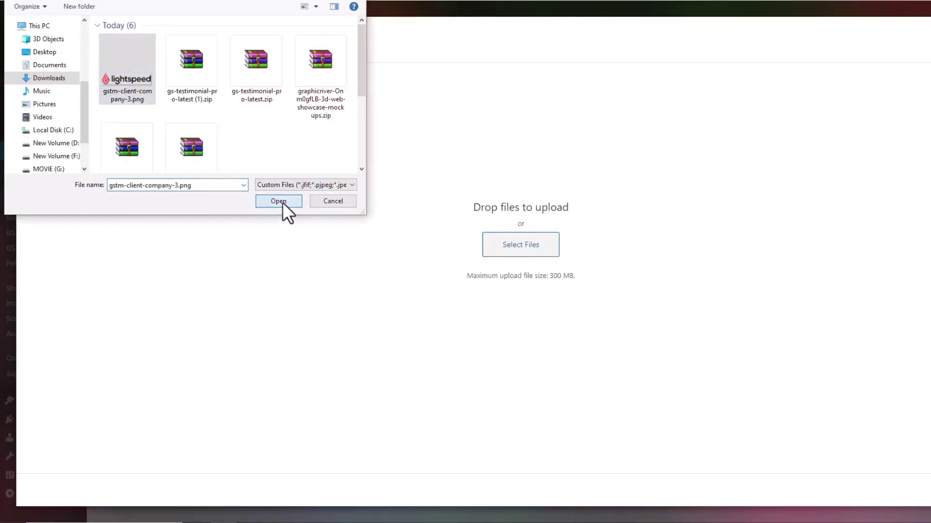
click(282, 202)
click(897, 490)
Add three social profile rows, the first set to Instagram with link '#'.
scroll(204, 431, down, 1)
click(165, 423)
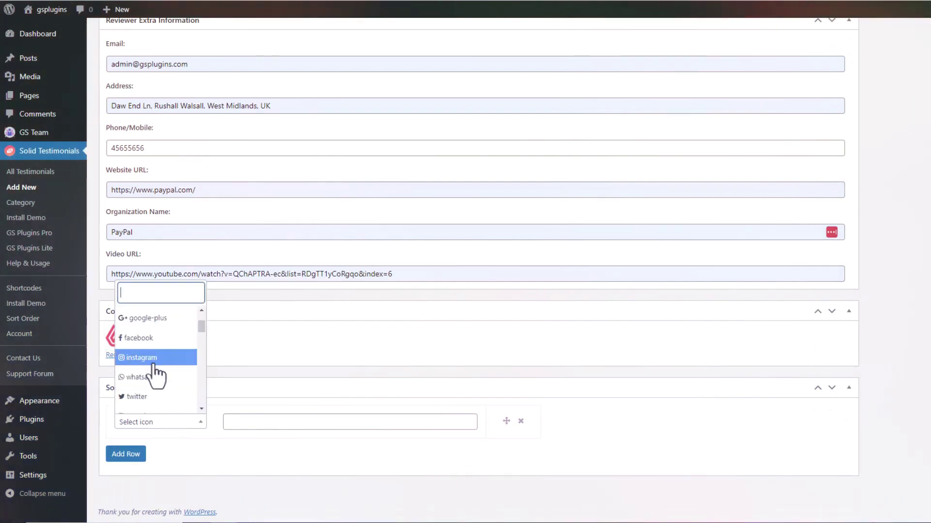
click(153, 364)
click(264, 421)
text(#)
click(126, 455)
click(167, 422)
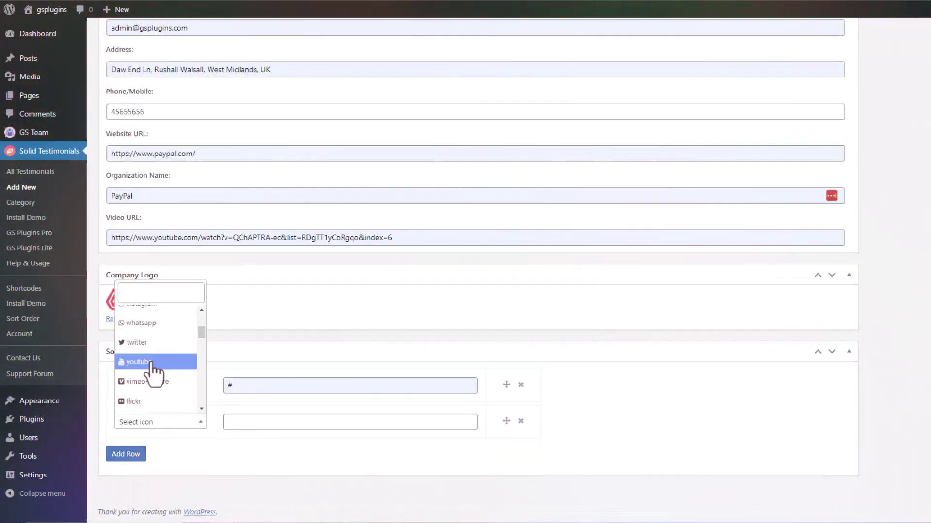
click(142, 459)
click(156, 458)
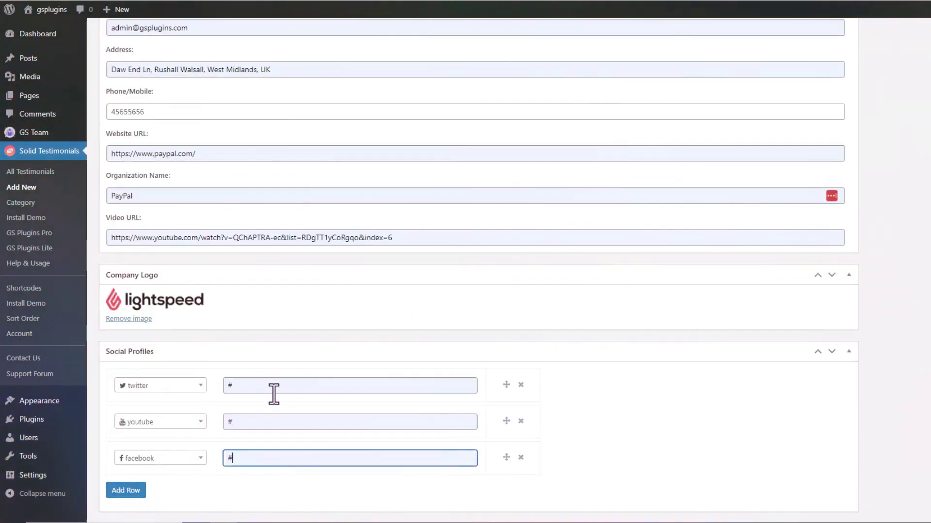
Add the New One category, set the bearded portrait as reviewer image, and publish.
scroll(602, 316, up, 15)
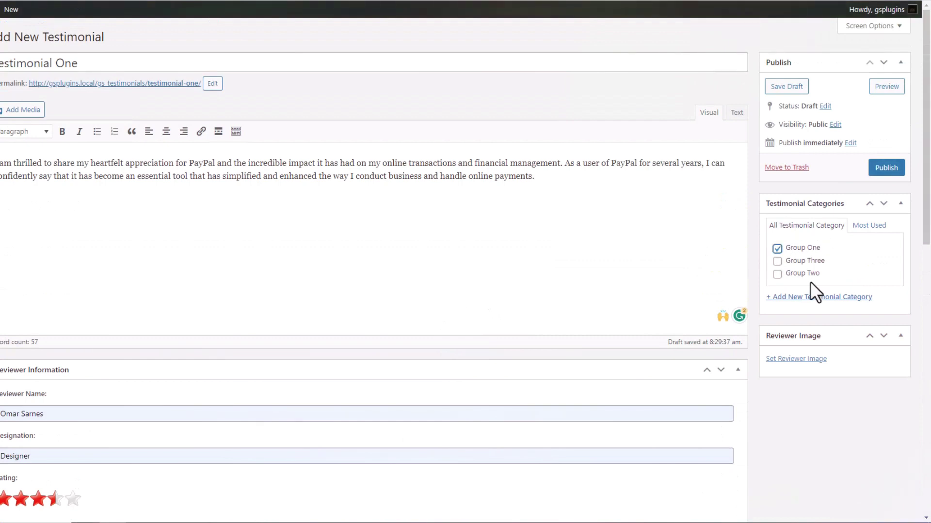
click(812, 295)
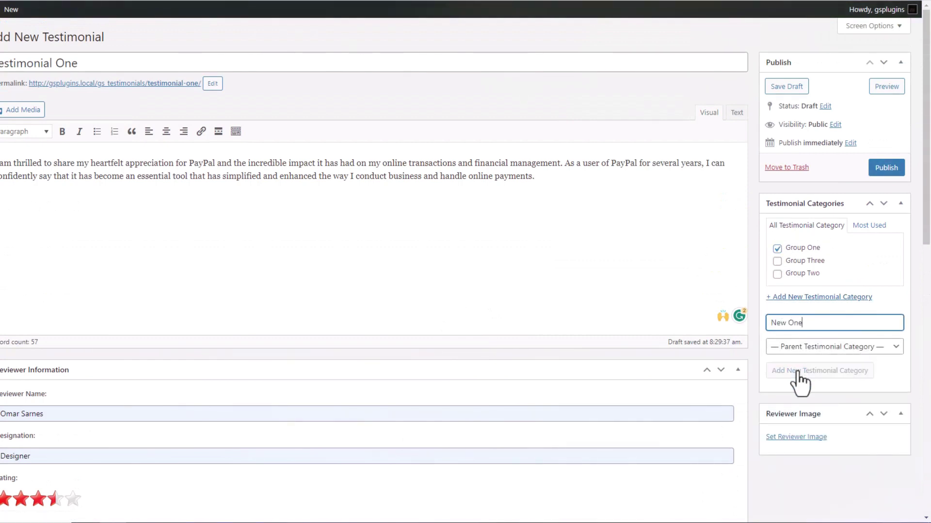
click(793, 449)
click(118, 228)
click(873, 491)
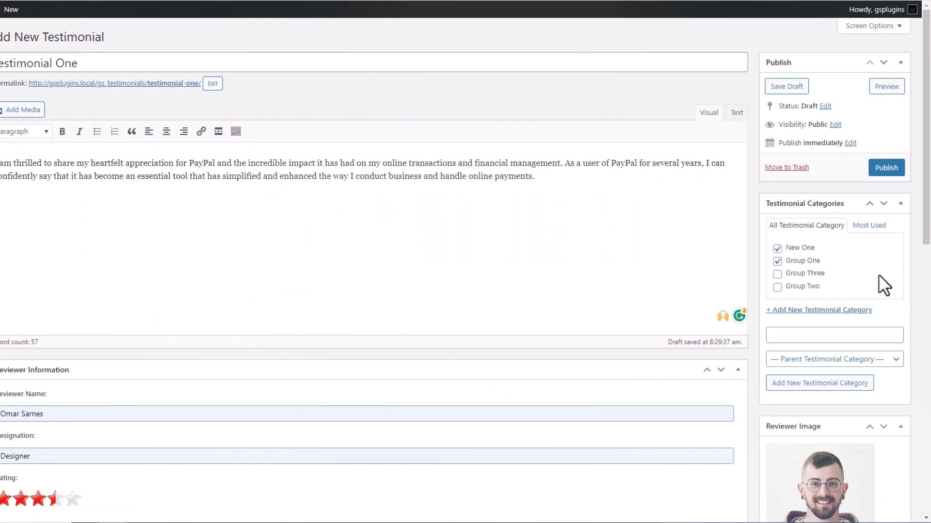
click(887, 168)
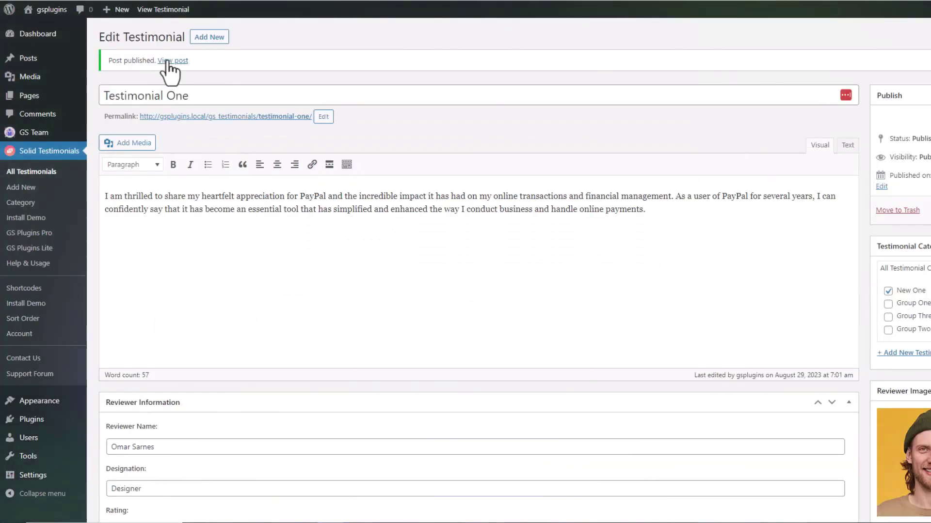
click(35, 171)
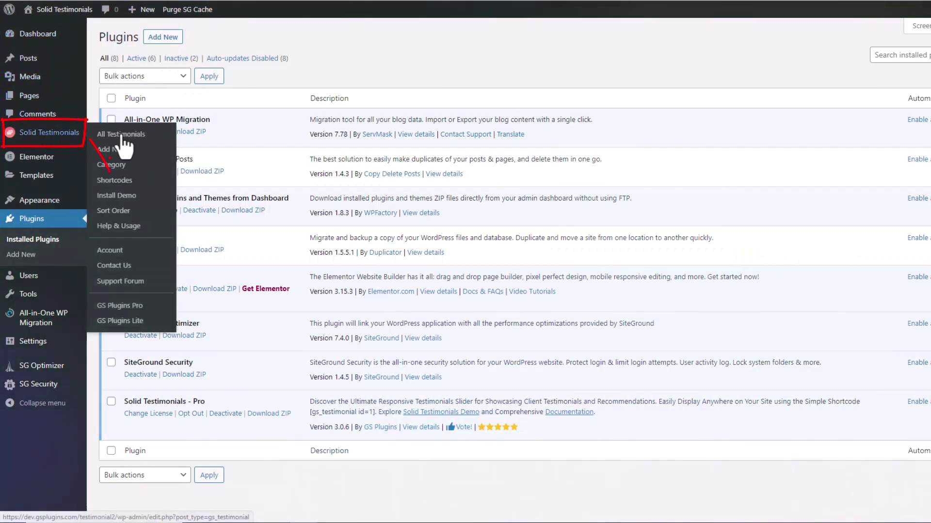
Open the Solid Testimonials Shortcodes list and browse its entries.
click(122, 181)
scroll(212, 211, down, 10)
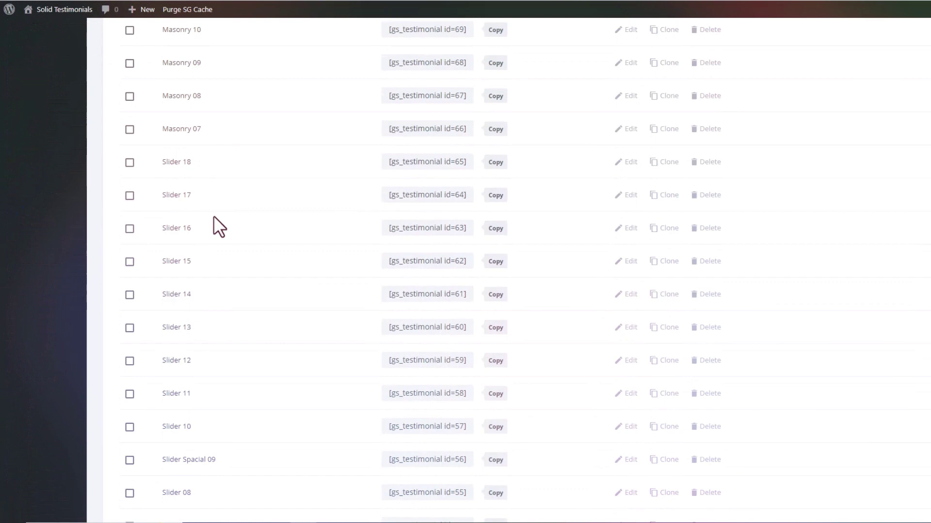
scroll(214, 218, up, 10)
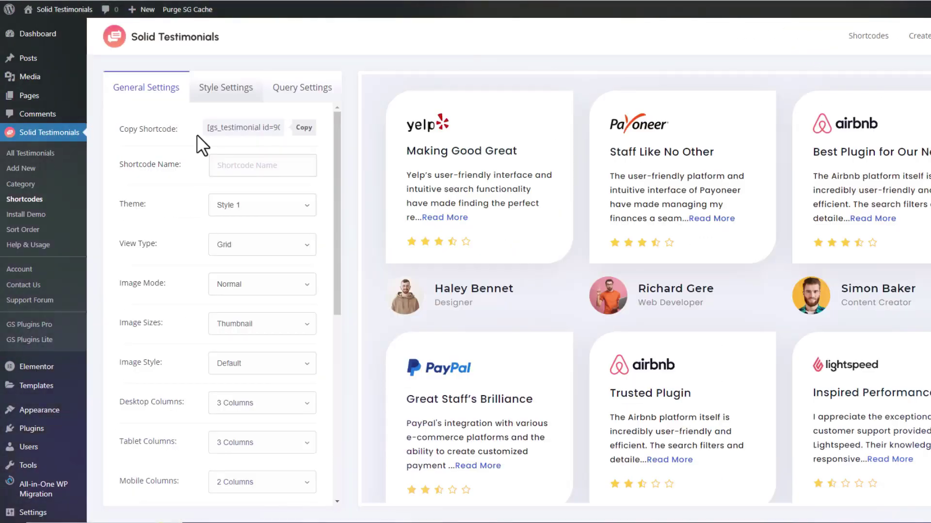
Set the shortcode theme to Style 9, keeping the grid view type.
scroll(197, 141, down, 8)
scroll(191, 243, up, 8)
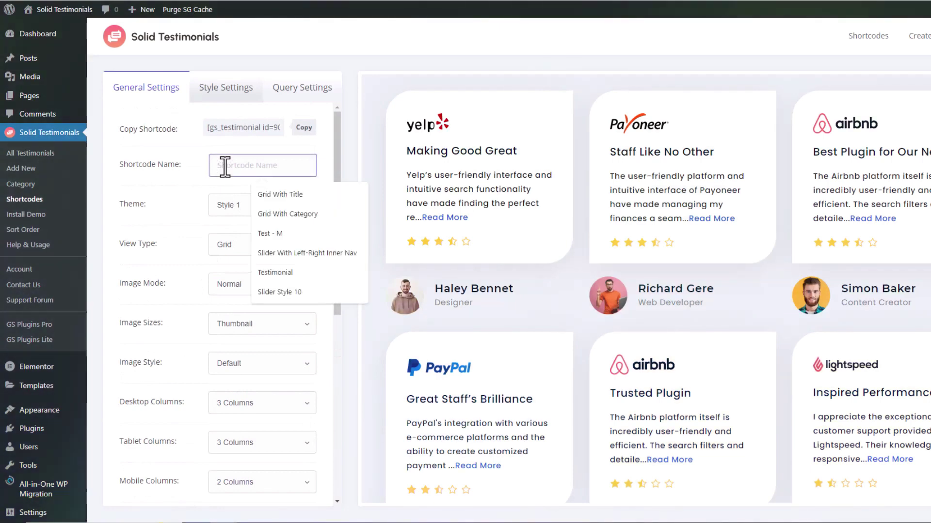
click(154, 115)
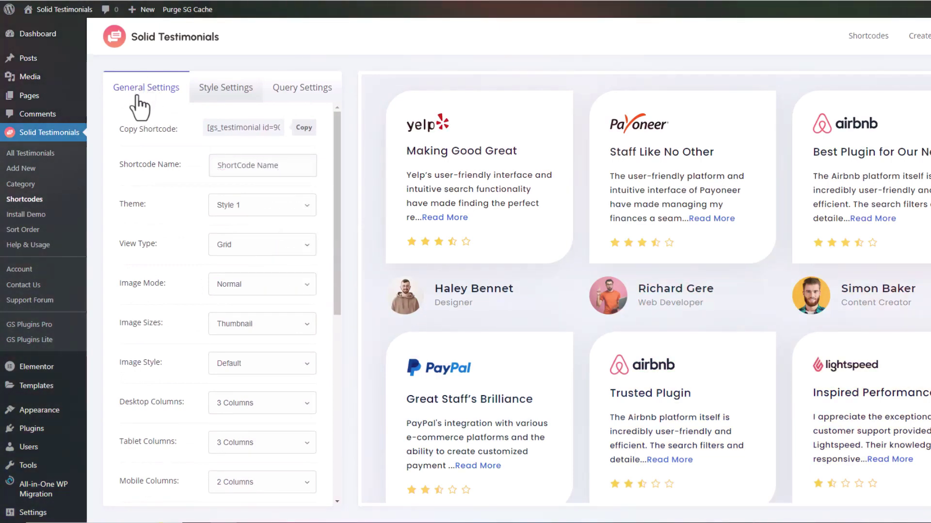
click(219, 94)
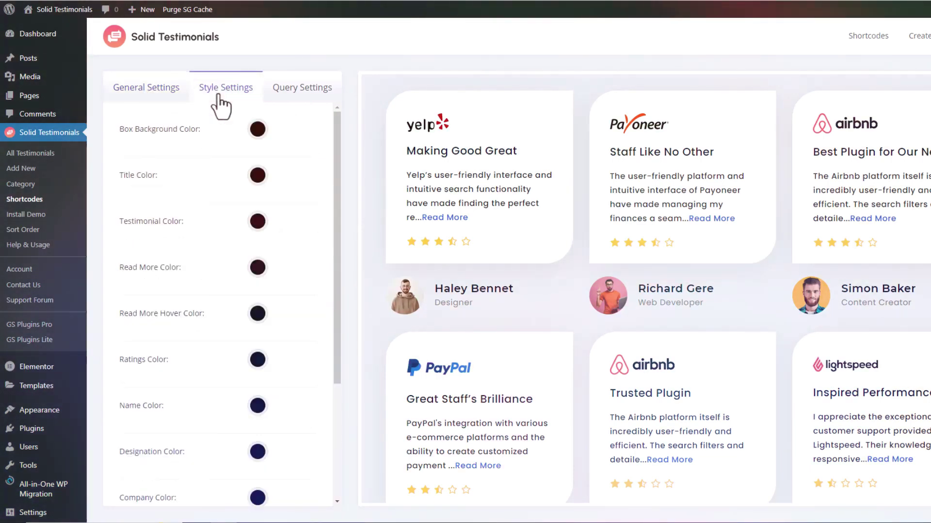
click(293, 95)
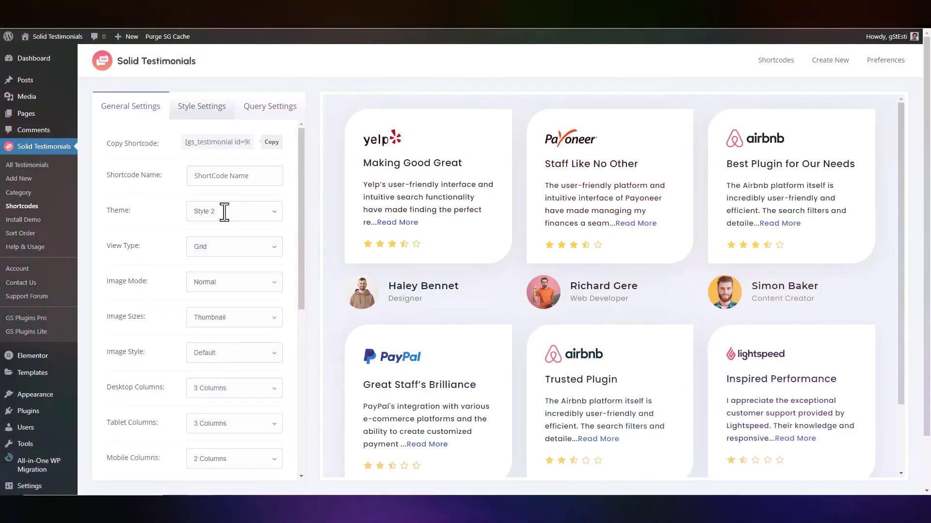
click(222, 211)
click(222, 228)
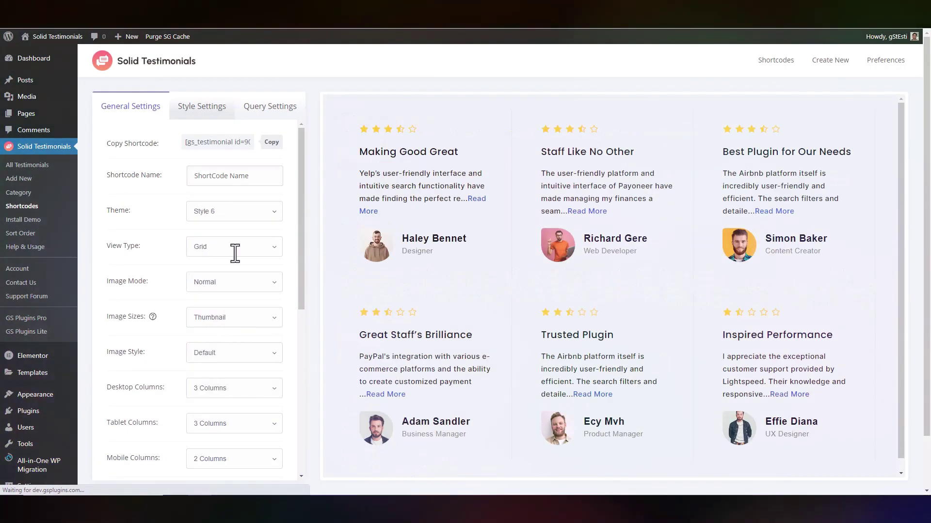
click(226, 212)
click(226, 235)
click(226, 246)
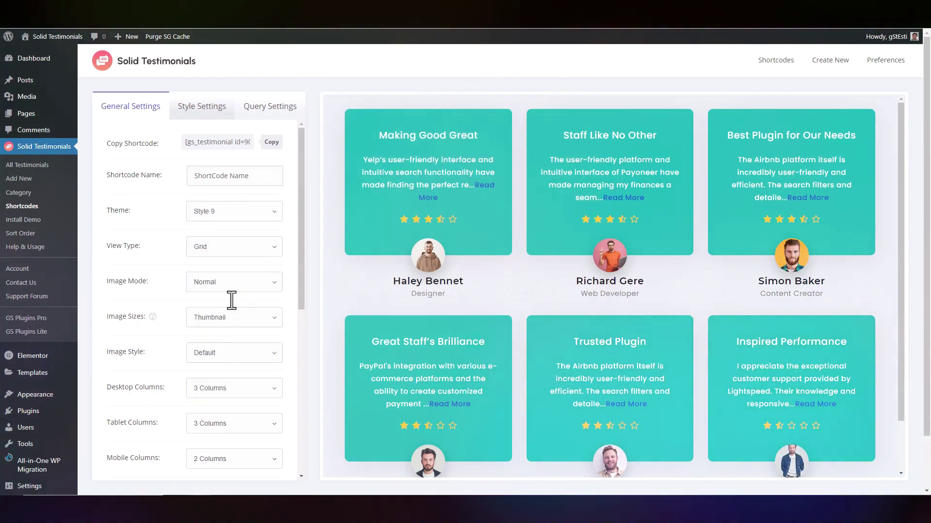
click(226, 246)
click(214, 290)
click(225, 246)
In Style Settings, make titles red, testimonial text green, and change the read more colour.
click(234, 276)
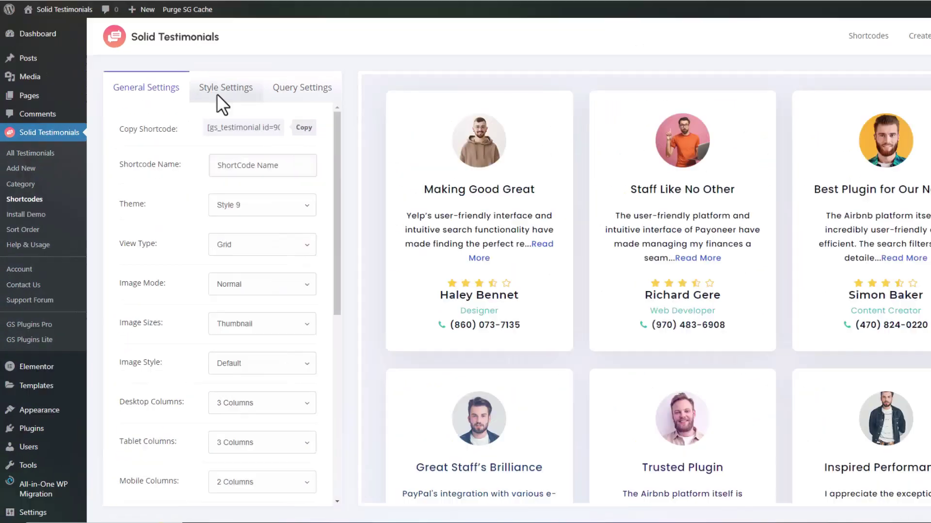
click(195, 109)
click(230, 184)
click(286, 199)
click(257, 221)
click(343, 267)
click(329, 242)
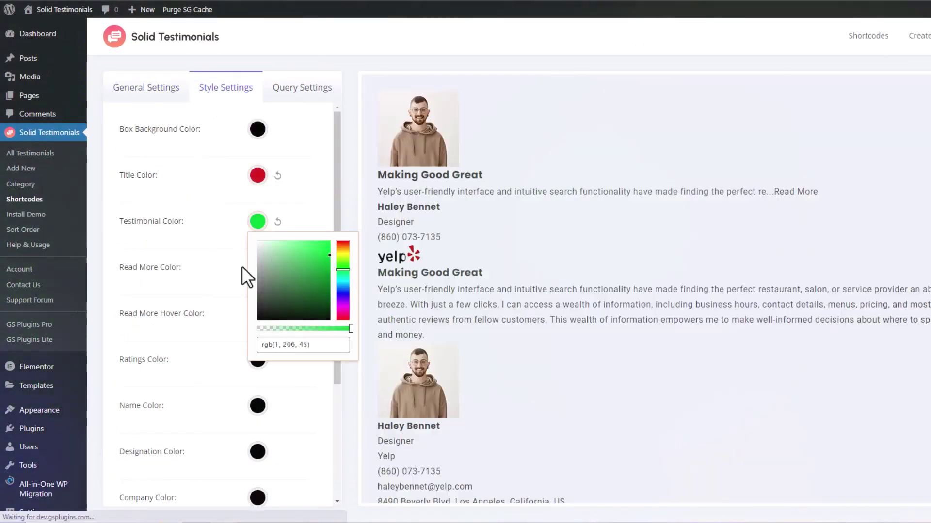
click(257, 267)
click(347, 325)
scroll(262, 325, down, 2)
Make the rating stars red and the reviewer names magenta.
click(257, 251)
click(339, 301)
click(230, 321)
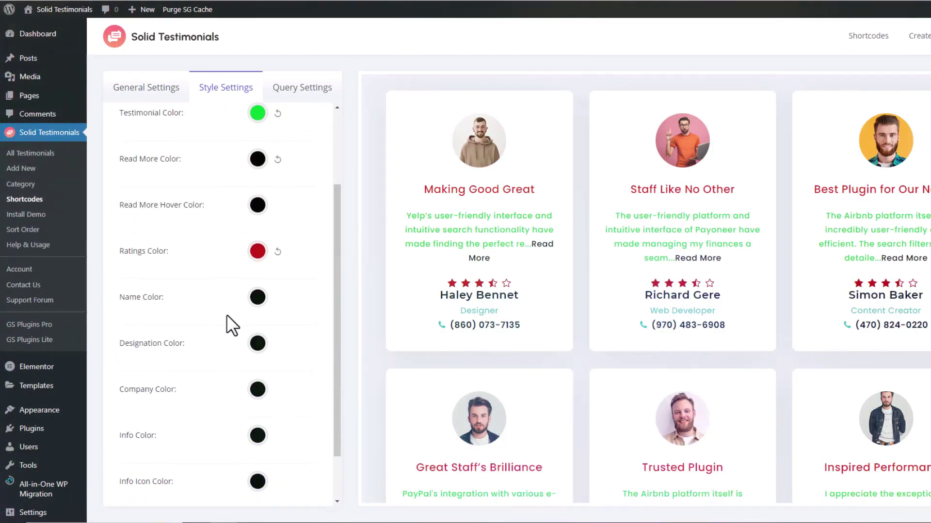
click(257, 297)
click(342, 380)
click(258, 297)
Set the query to 6 testimonials ordered by Title, save, and return to Shortcodes.
click(302, 87)
click(223, 129)
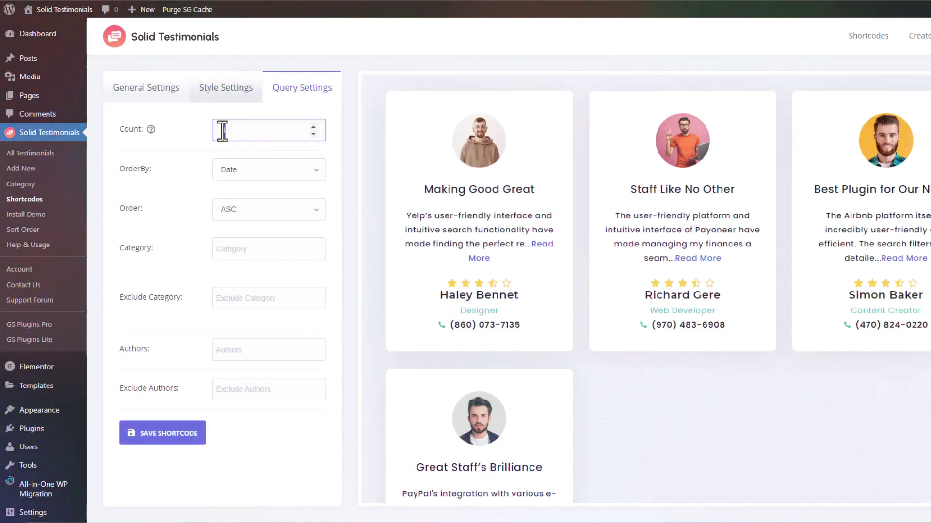
double_click(223, 129)
text(6)
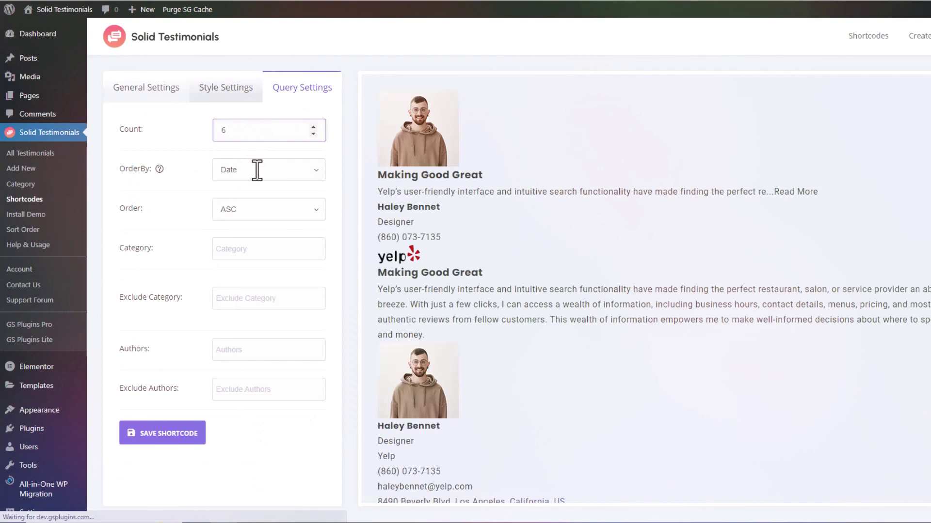
click(255, 170)
click(264, 202)
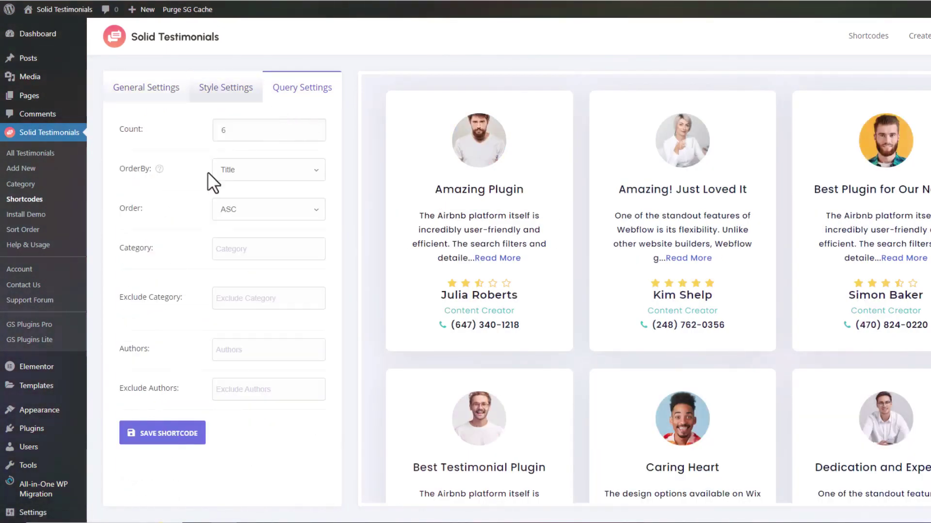
scroll(165, 404, down, 1)
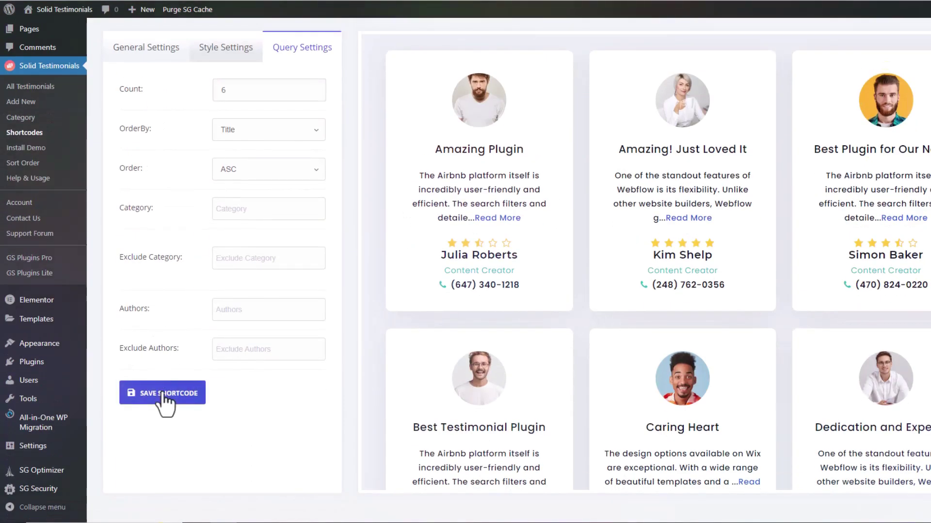
click(164, 395)
click(28, 133)
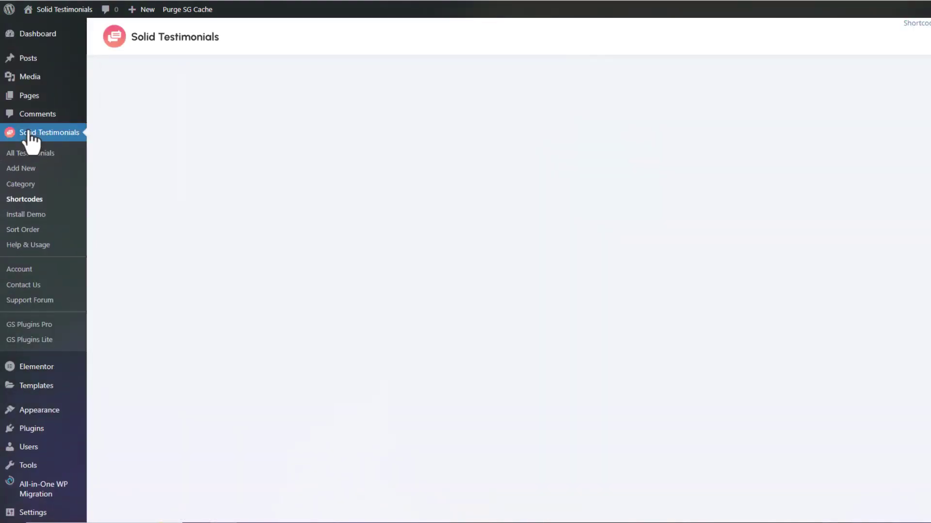